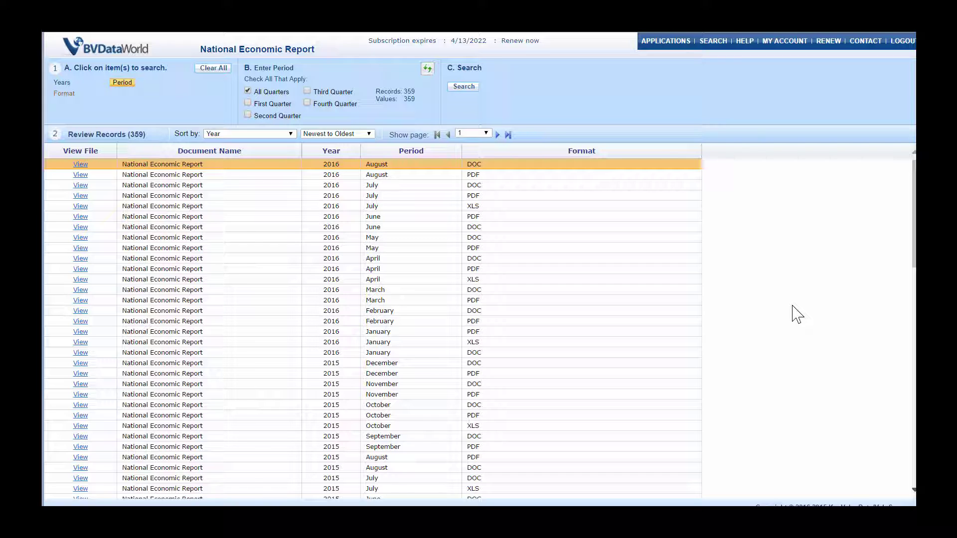
left_click(63, 82)
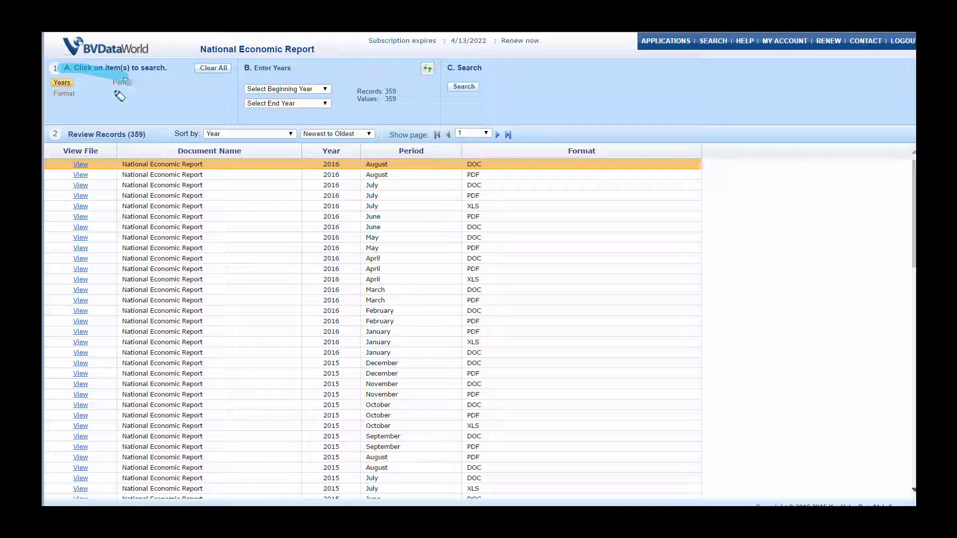
left_click_drag(74, 89, 126, 133)
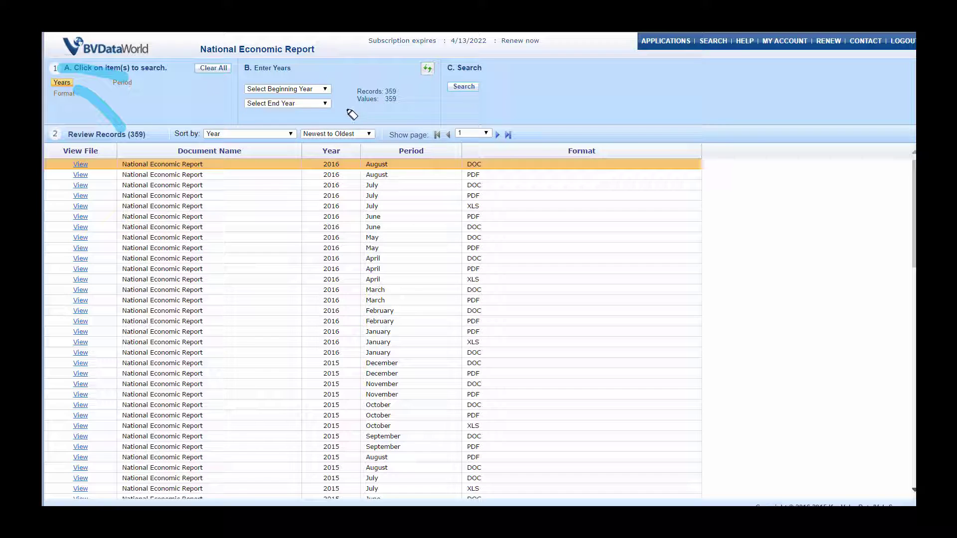
left_click_drag(352, 113, 374, 95)
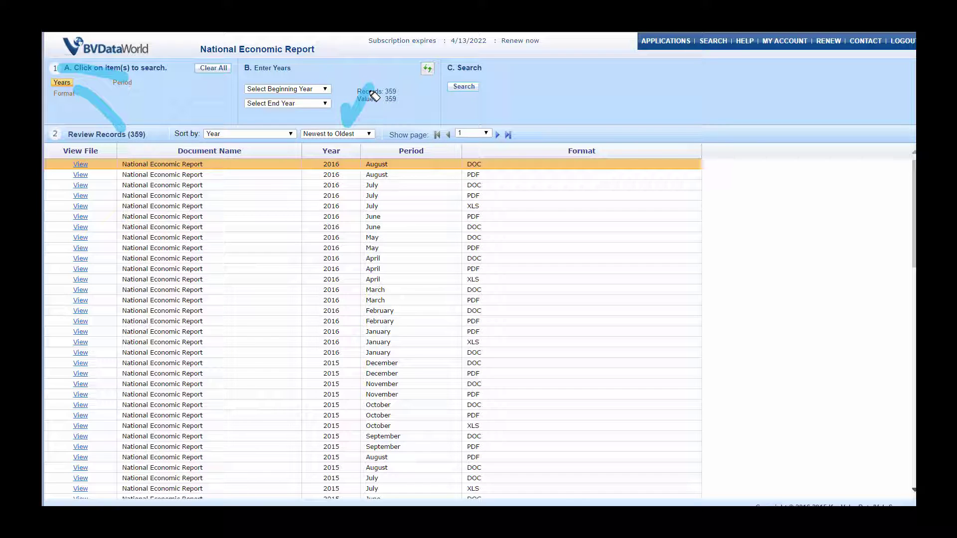
left_click(368, 134)
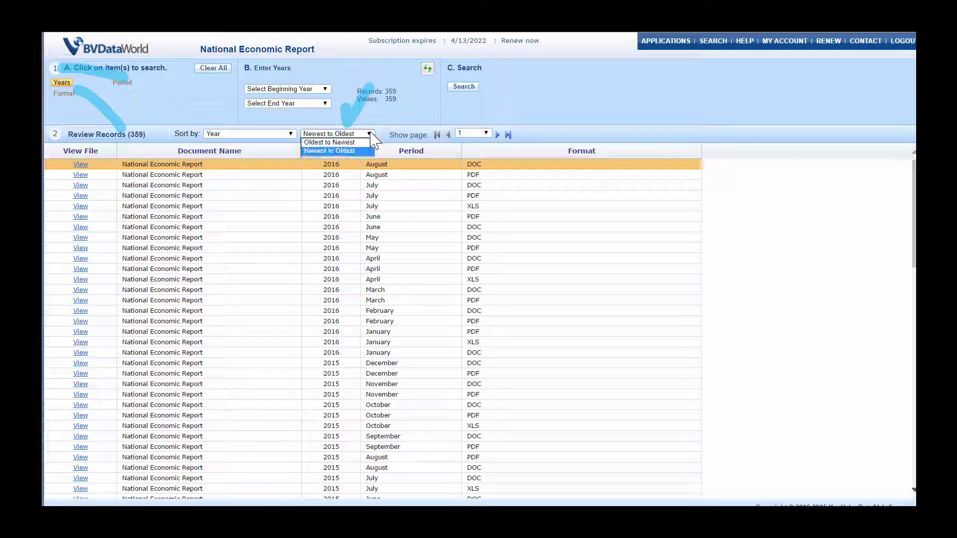
left_click(333, 151)
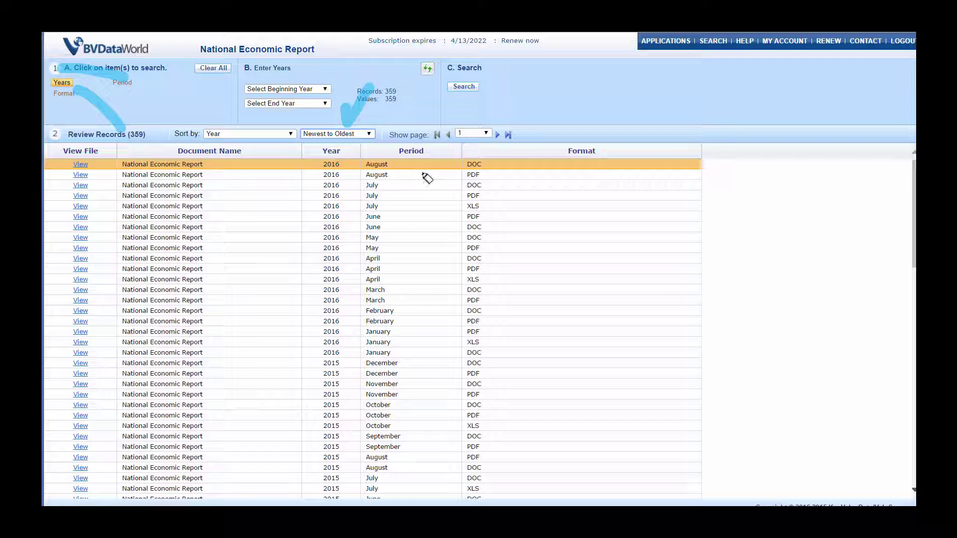
left_click_drag(423, 176, 436, 387)
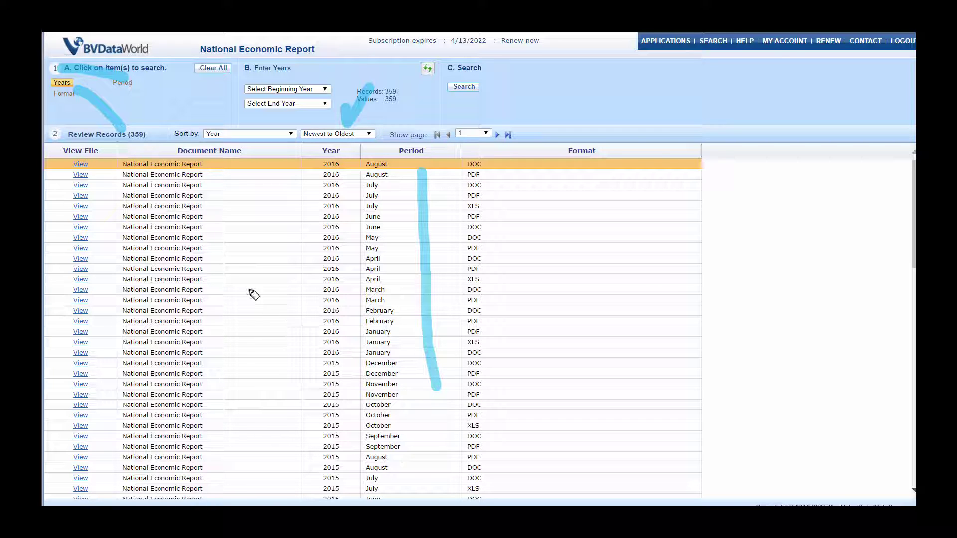
left_click(98, 164)
left_click_drag(175, 119, 227, 93)
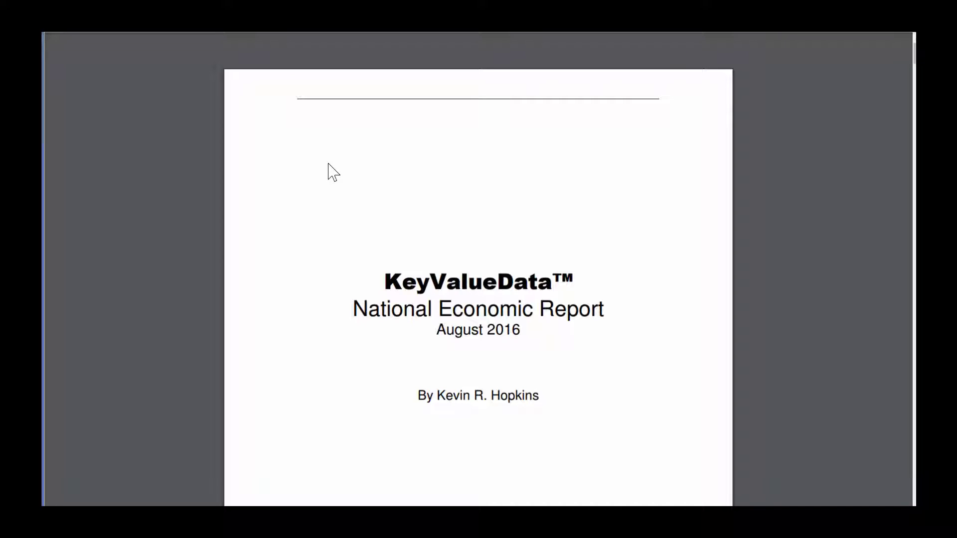
scroll(333, 172, "down", 3)
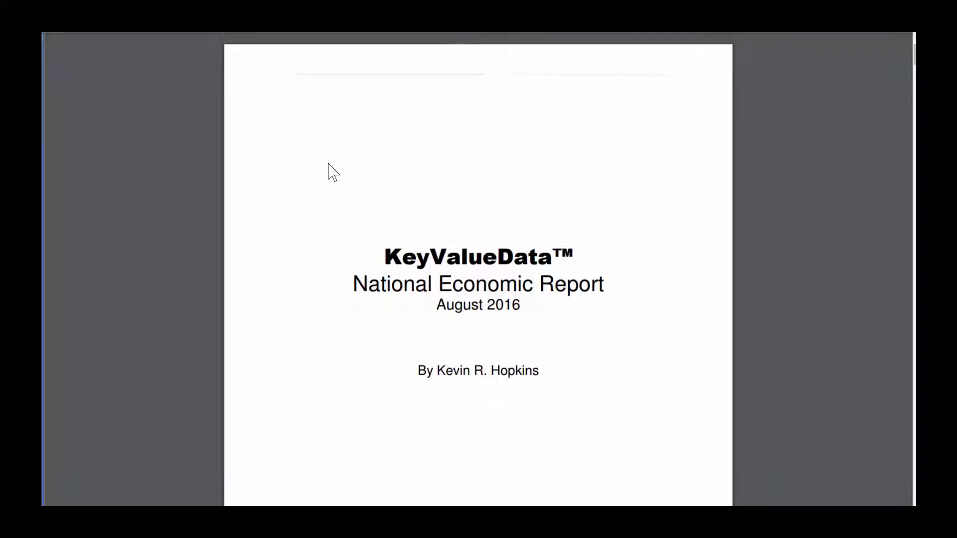
scroll(333, 172, "down", 3)
scroll(332, 172, "down", 5)
scroll(333, 172, "down", 5)
scroll(332, 172, "down", 5)
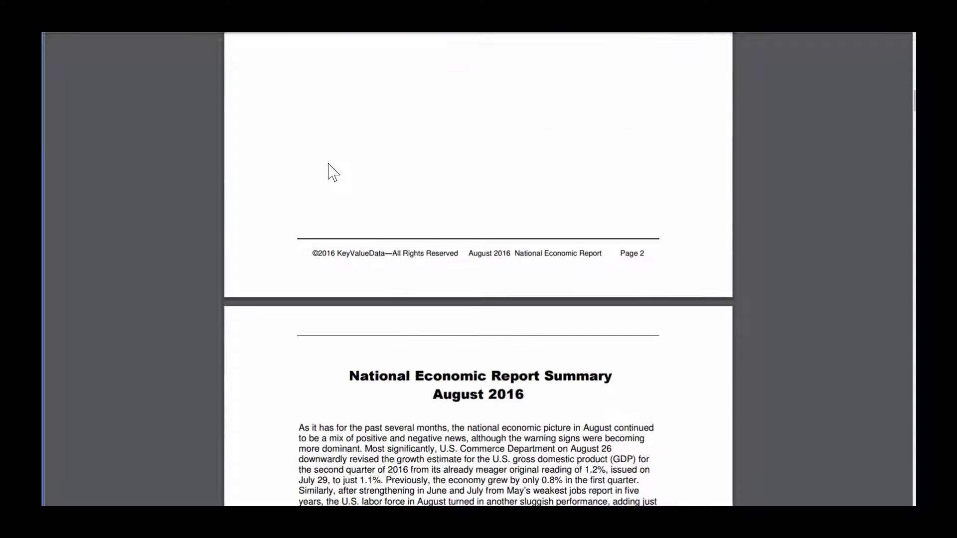
scroll(333, 172, "down", 2)
scroll(333, 172, "down", 4)
scroll(333, 172, "down", 4)
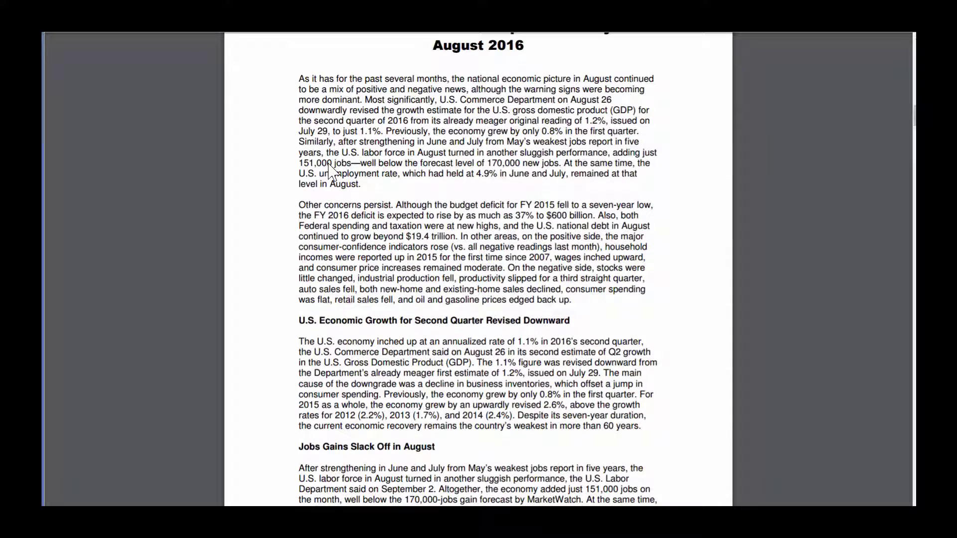